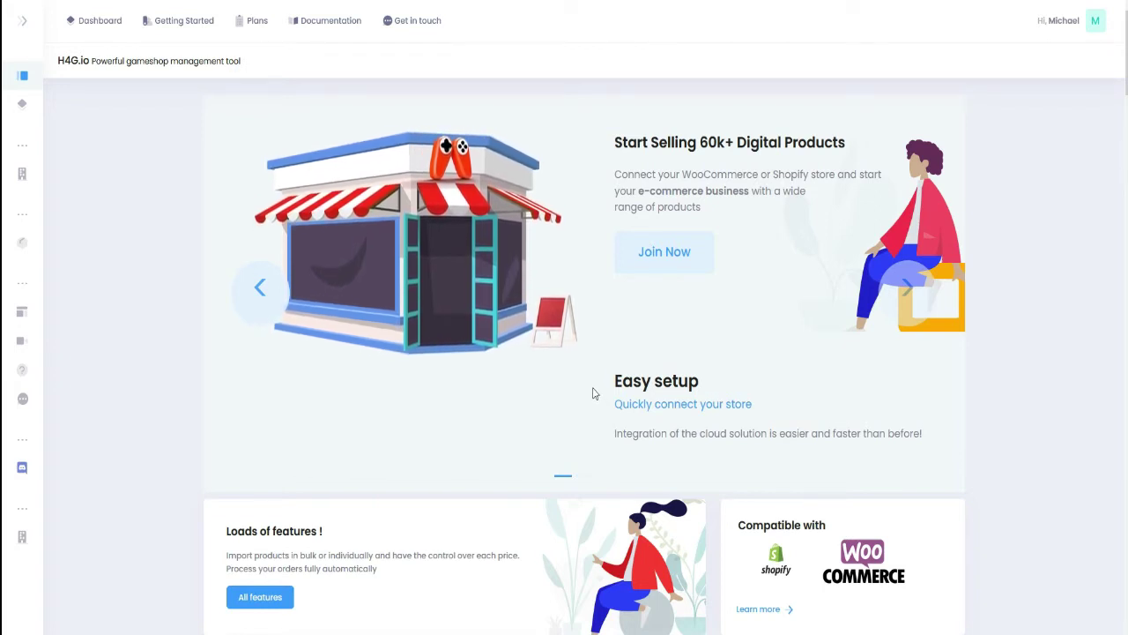
# Step: From the orogames.net Tool menu, start a Standard Import of categories like Action, Racing and Shooter
pyautogui.click(97, 26)
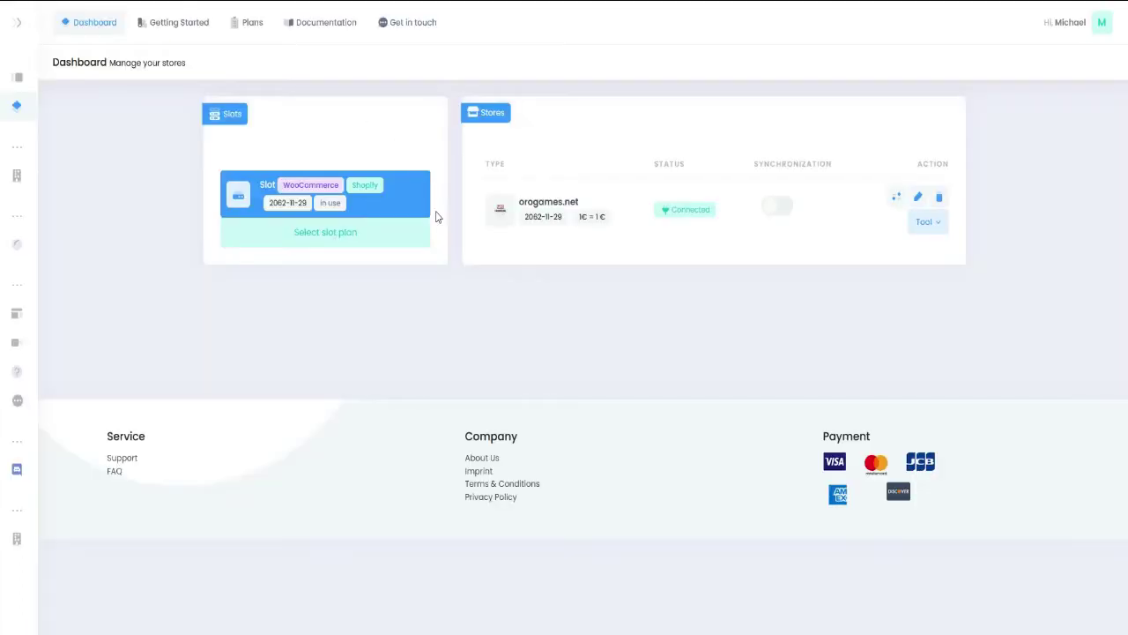
pyautogui.click(939, 226)
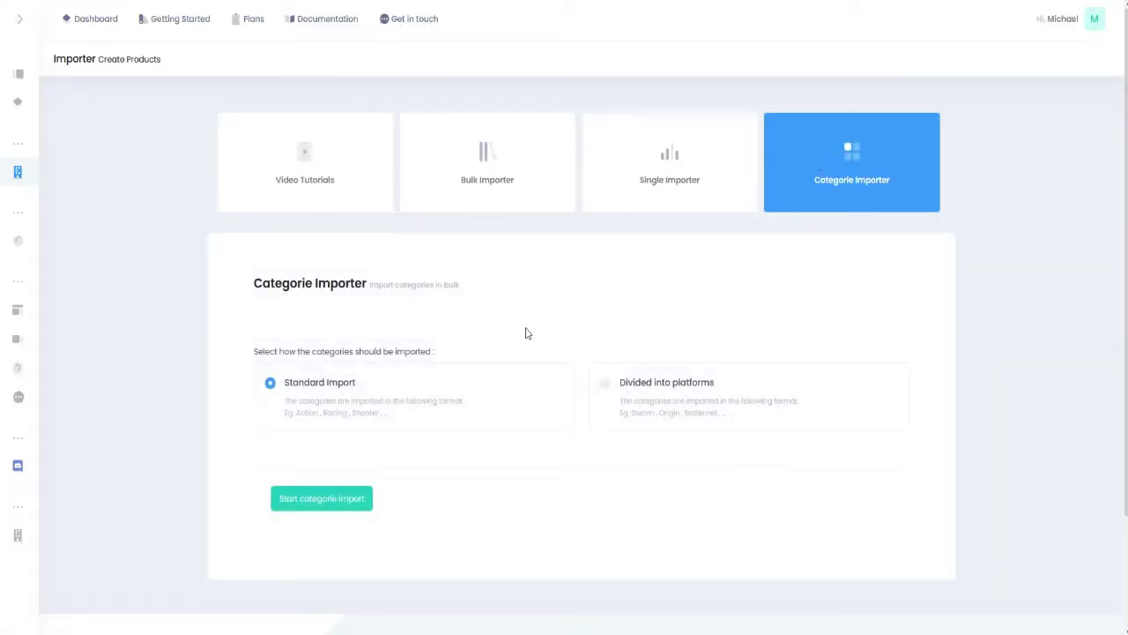
pyautogui.click(691, 398)
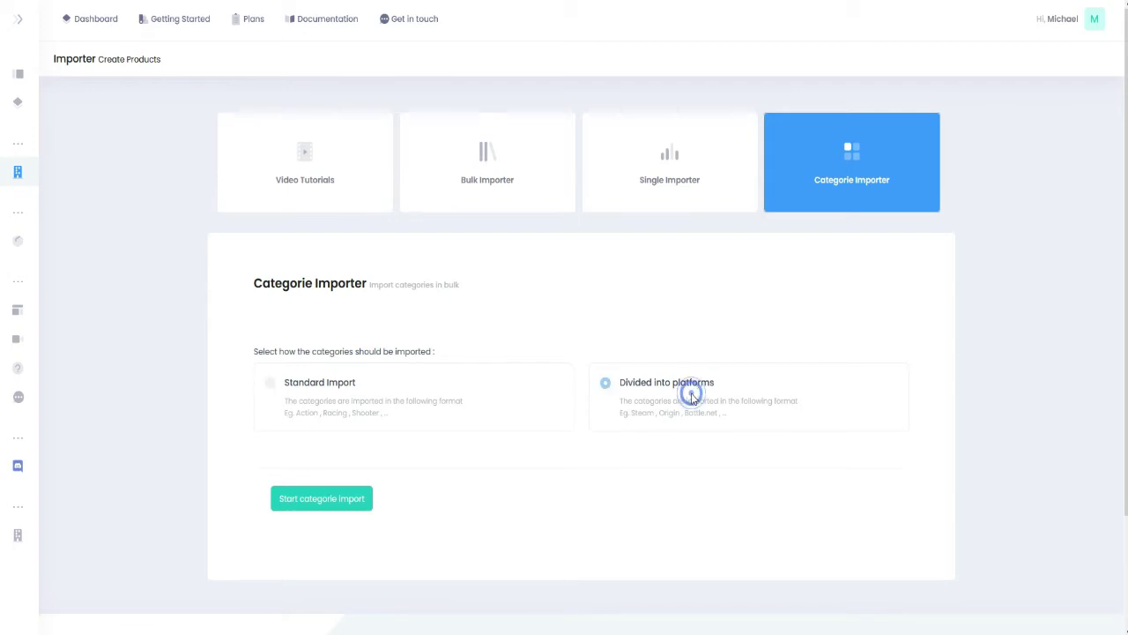
pyautogui.click(499, 392)
pyautogui.moveTo(287, 383); pyautogui.dragTo(363, 385)
pyautogui.click(364, 380)
pyautogui.moveTo(296, 414); pyautogui.dragTo(376, 422)
pyautogui.click(374, 419)
pyautogui.click(349, 498)
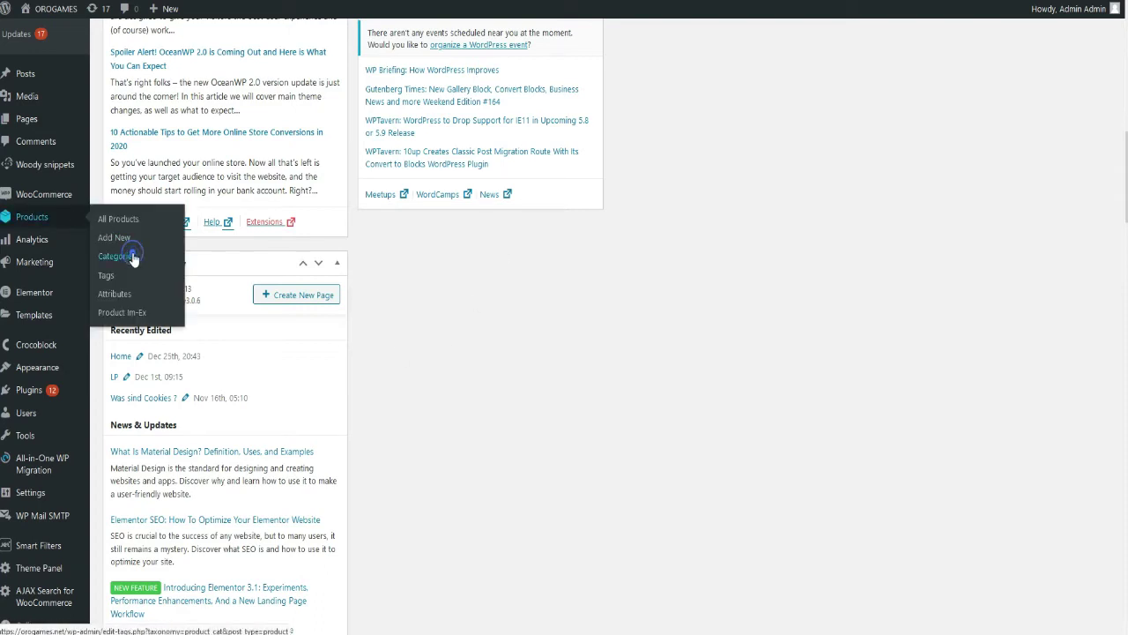
# Step: Browse Products > Categories to check imported categories such as Action, Adventure and Indie
pyautogui.click(128, 254)
pyautogui.scroll(-3, 611, 278)
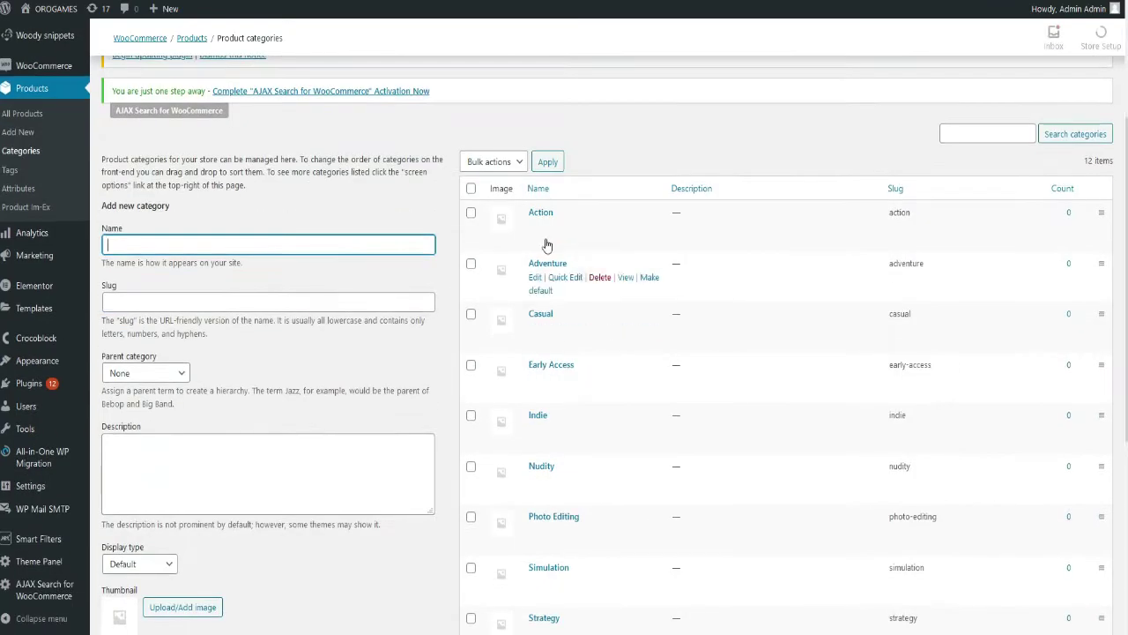
pyautogui.scroll(-2, 511, 244)
pyautogui.scroll(1, 465, 493)
pyautogui.scroll(-1, 635, 440)
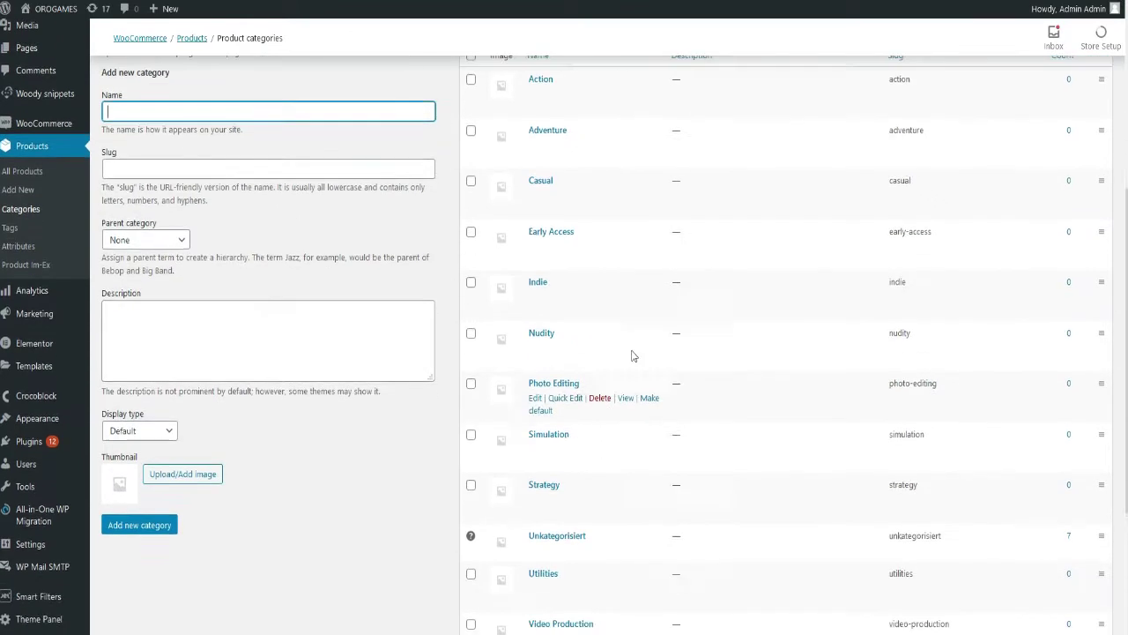
pyautogui.scroll(3, 637, 277)
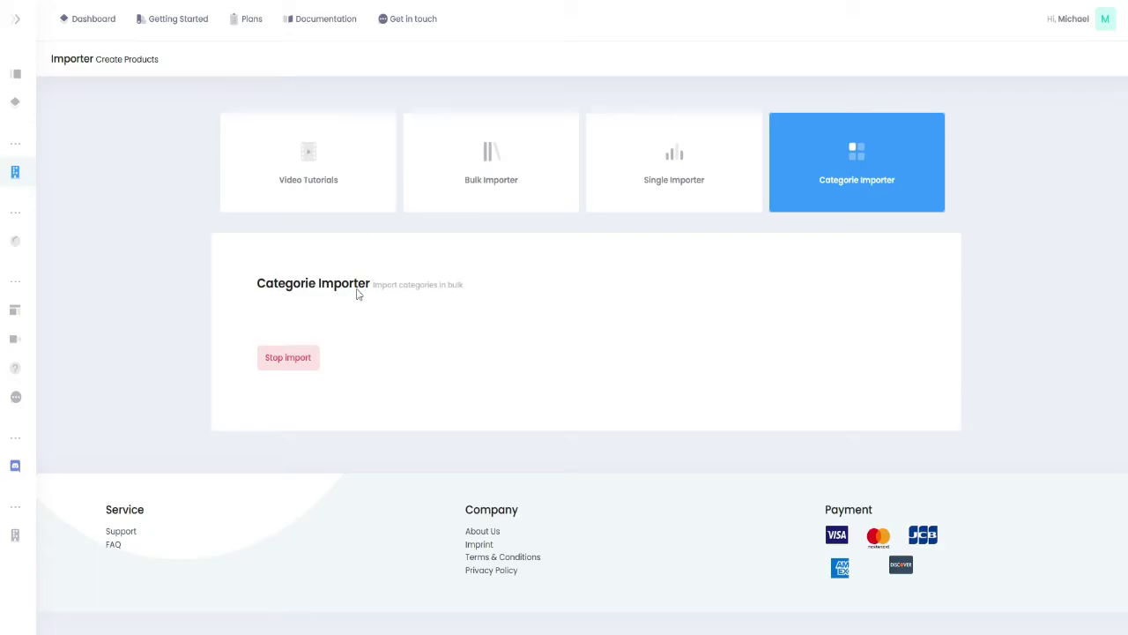
# Step: Stop the standard category import and start a 'Divided into platforms' category import instead
pyautogui.click(301, 357)
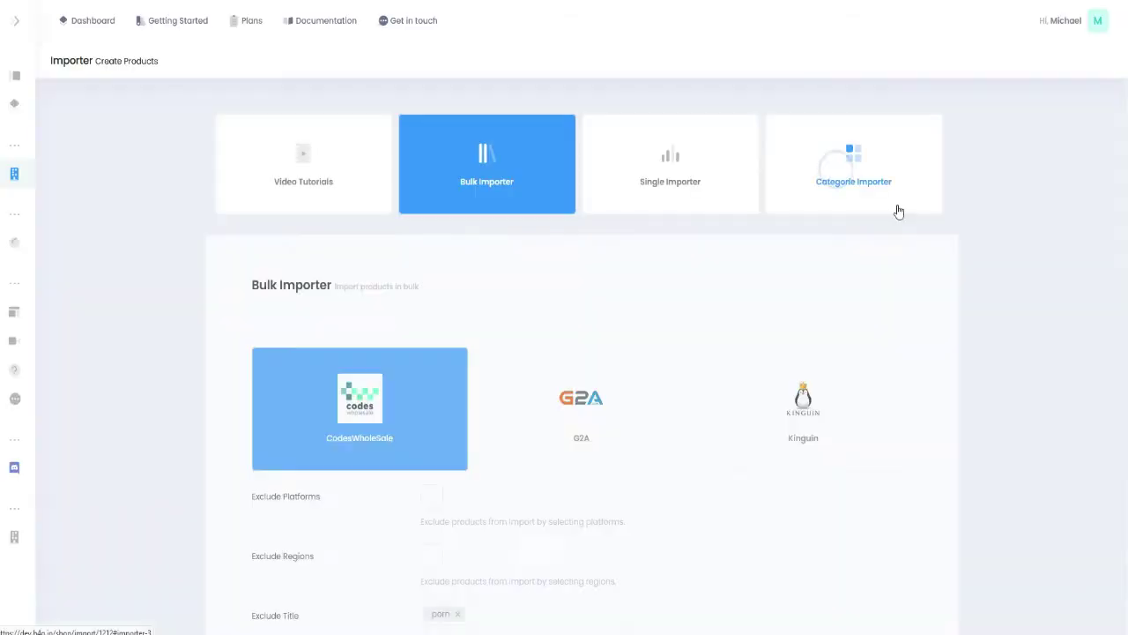
pyautogui.click(897, 208)
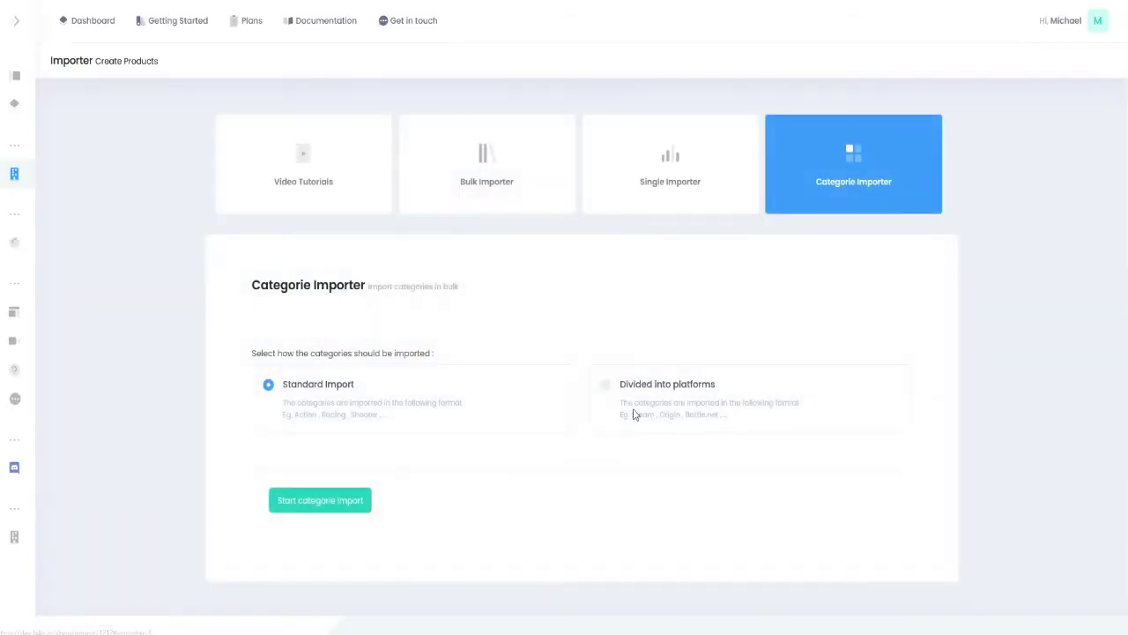
pyautogui.click(700, 393)
pyautogui.click(333, 510)
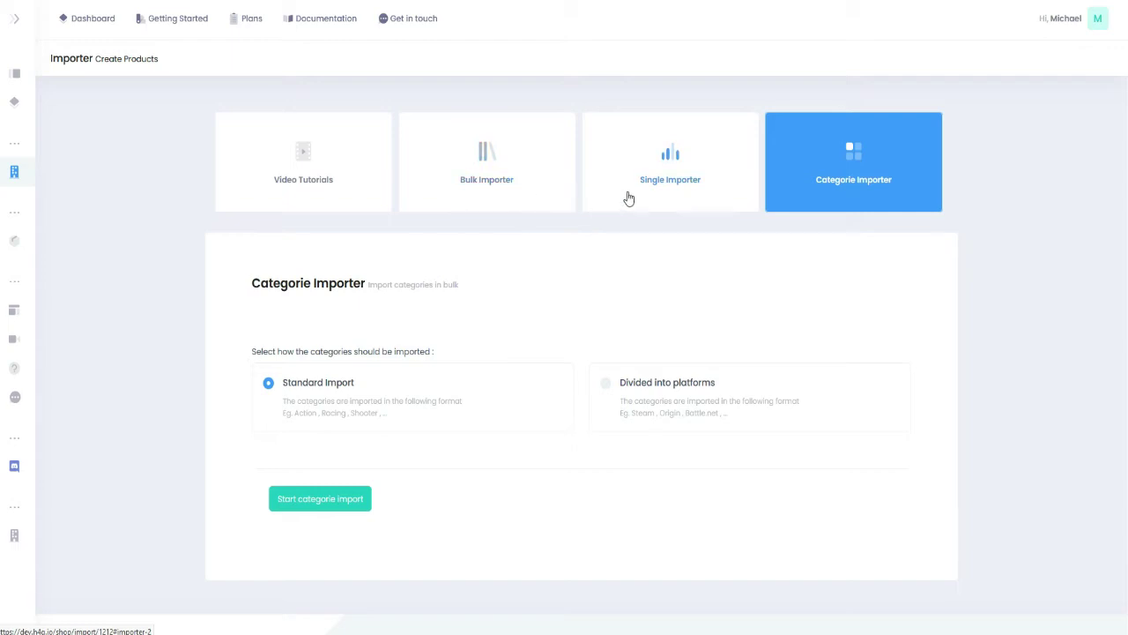
# Step: Add the Battlefield 3 Origin CD Key from Kinguin using the Single Importer
pyautogui.click(685, 201)
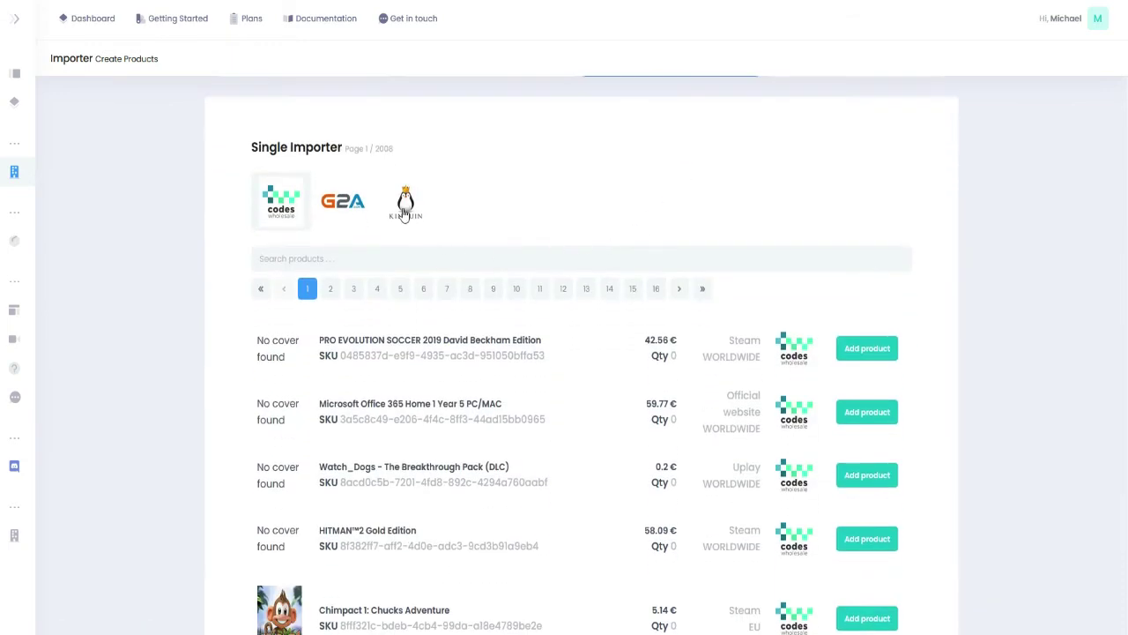
pyautogui.click(405, 205)
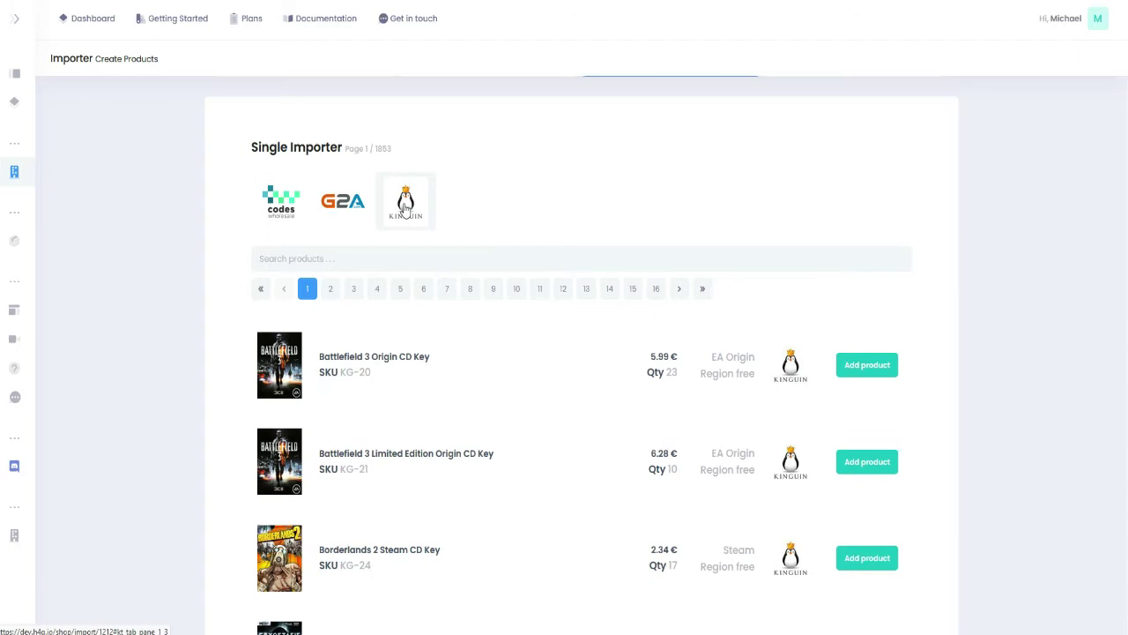
pyautogui.click(876, 372)
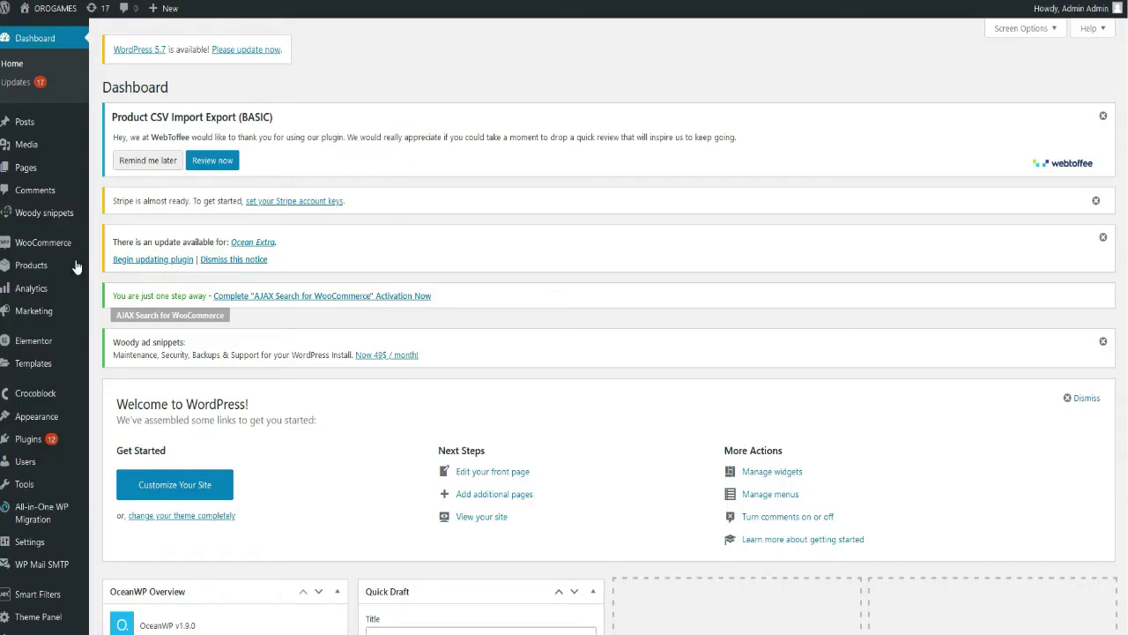
# Step: Open the Battlefield 3 Origin CD Key product and review its description, SKU KG-20 and stock of 23
pyautogui.moveTo(31, 264)
pyautogui.click(112, 267)
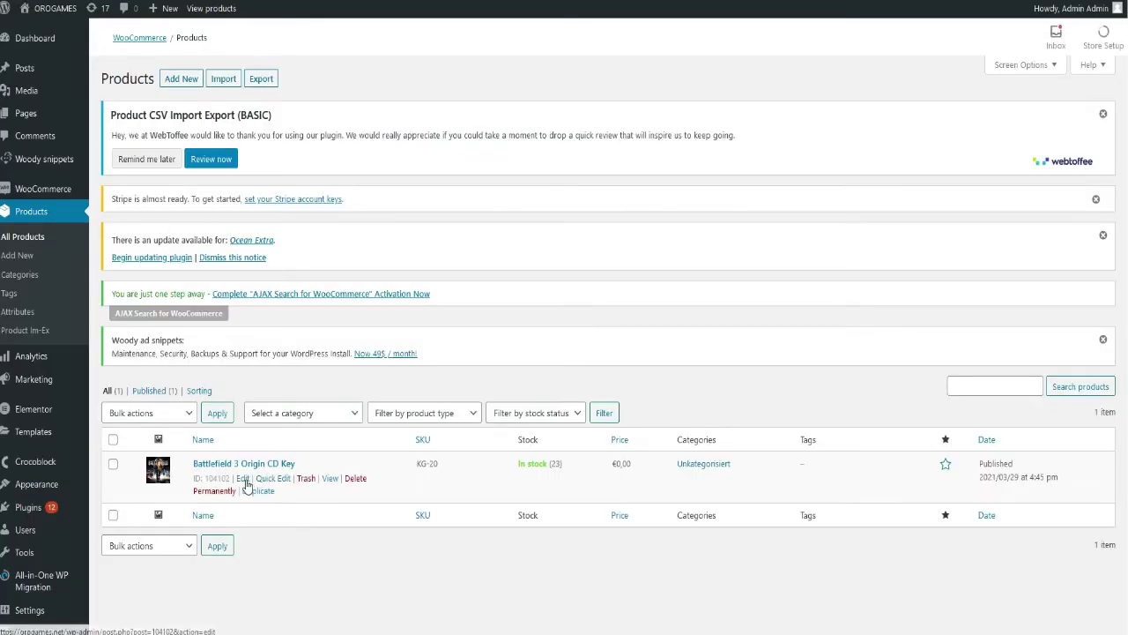
pyautogui.click(242, 478)
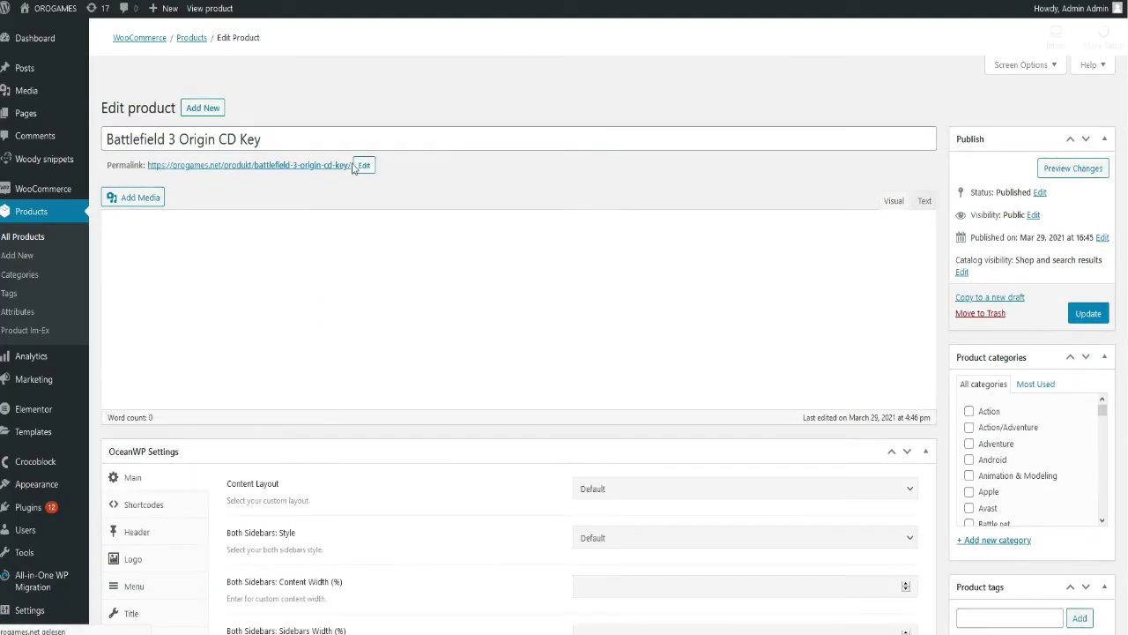
pyautogui.scroll(-3, 680, 189)
pyautogui.scroll(-2, 705, 247)
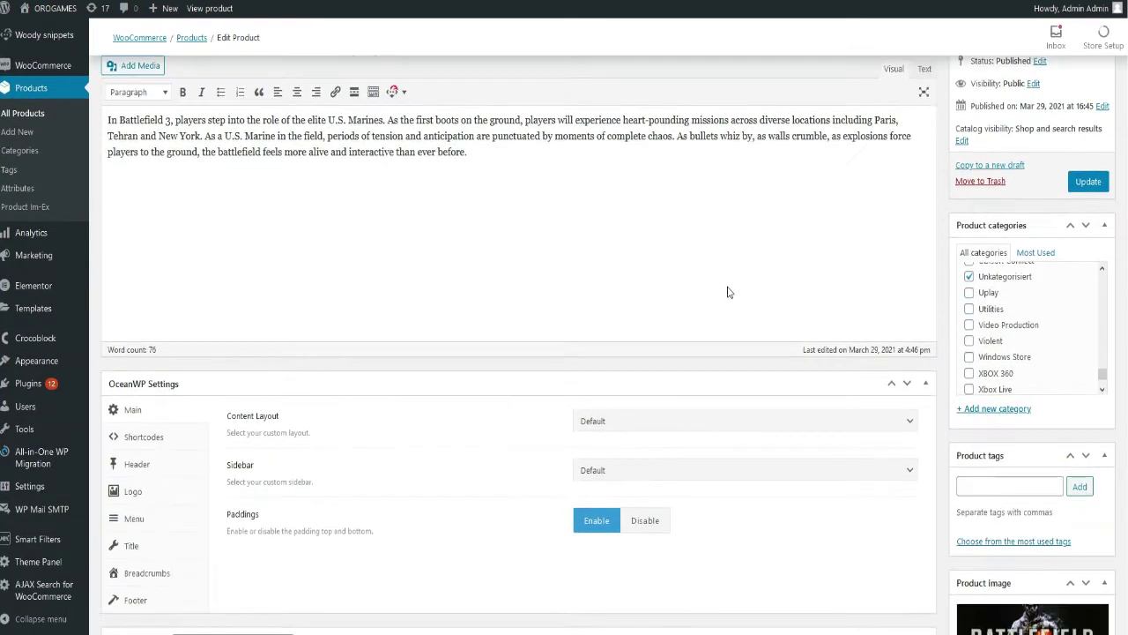
pyautogui.scroll(-3, 728, 292)
pyautogui.scroll(-2, 732, 315)
pyautogui.scroll(-2, 736, 327)
pyautogui.scroll(-3, 736, 325)
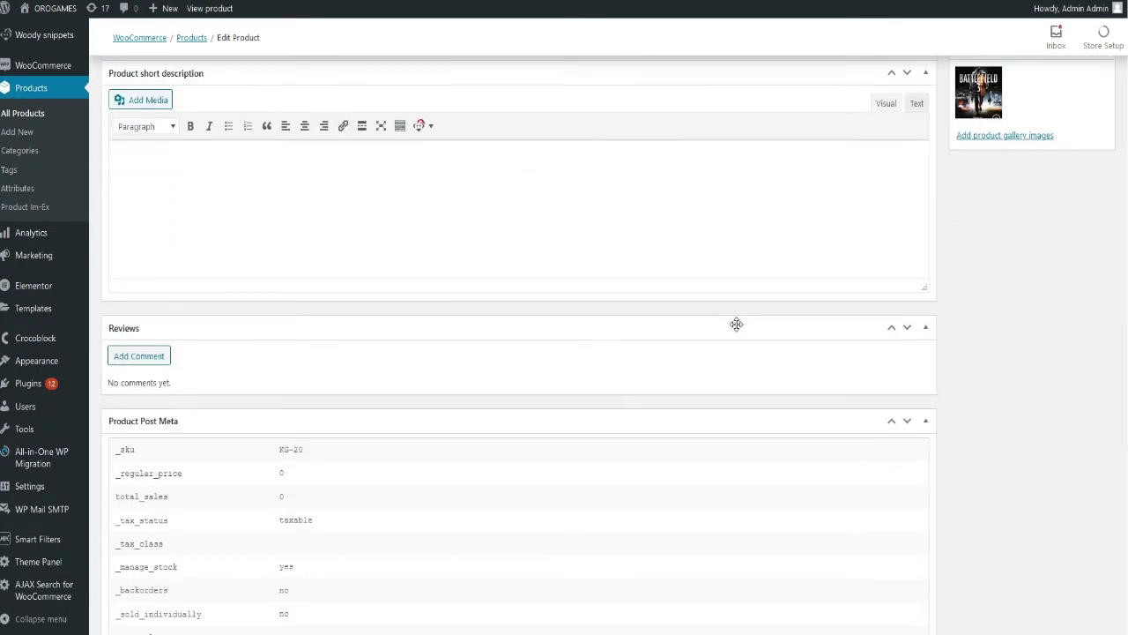
pyautogui.scroll(-2, 733, 320)
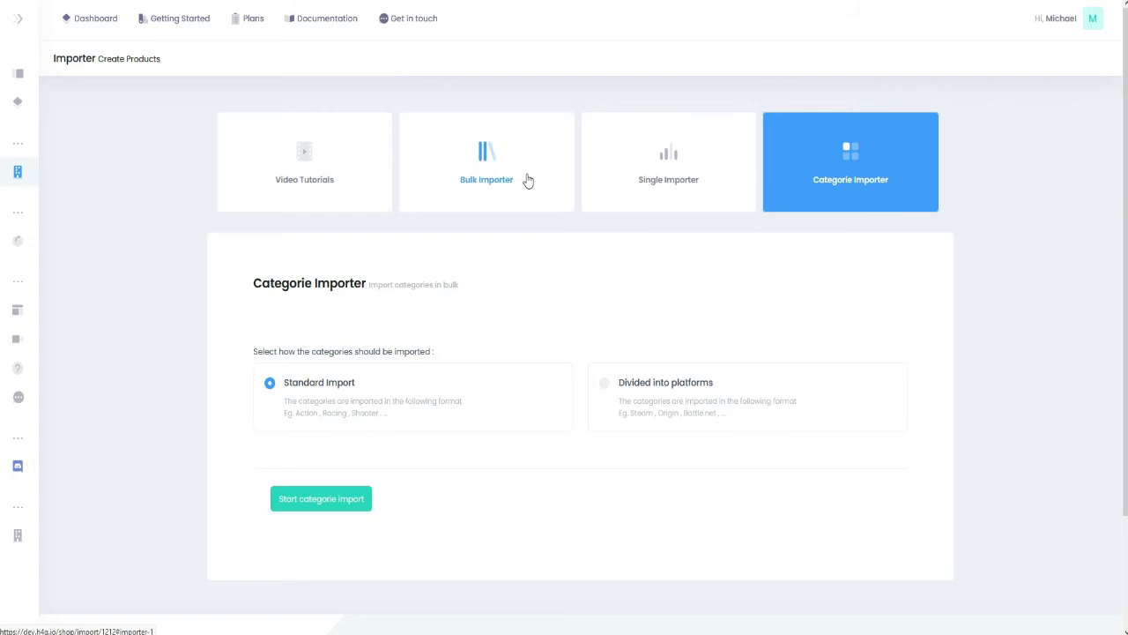
# Step: Open the Bulk Importer with G2A kept as the product source
pyautogui.click(527, 180)
pyautogui.scroll(-2, 582, 220)
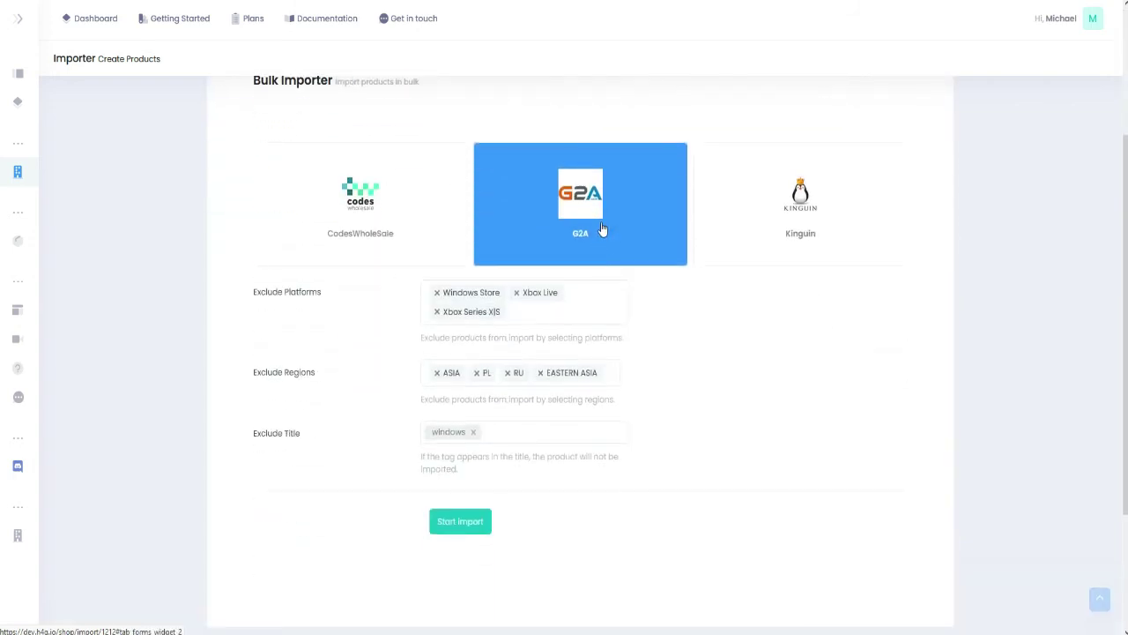
pyautogui.click(775, 224)
pyautogui.click(662, 221)
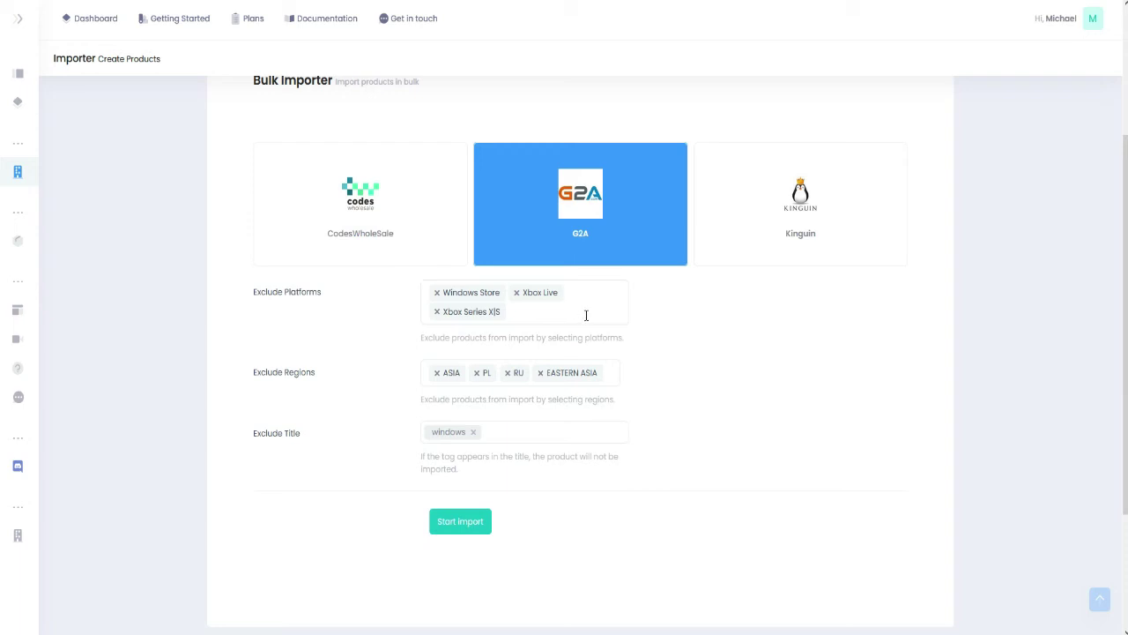
# Step: Exclude the XBOX ONE and XBOX 360 platforms from the bulk import
pyautogui.click(586, 315)
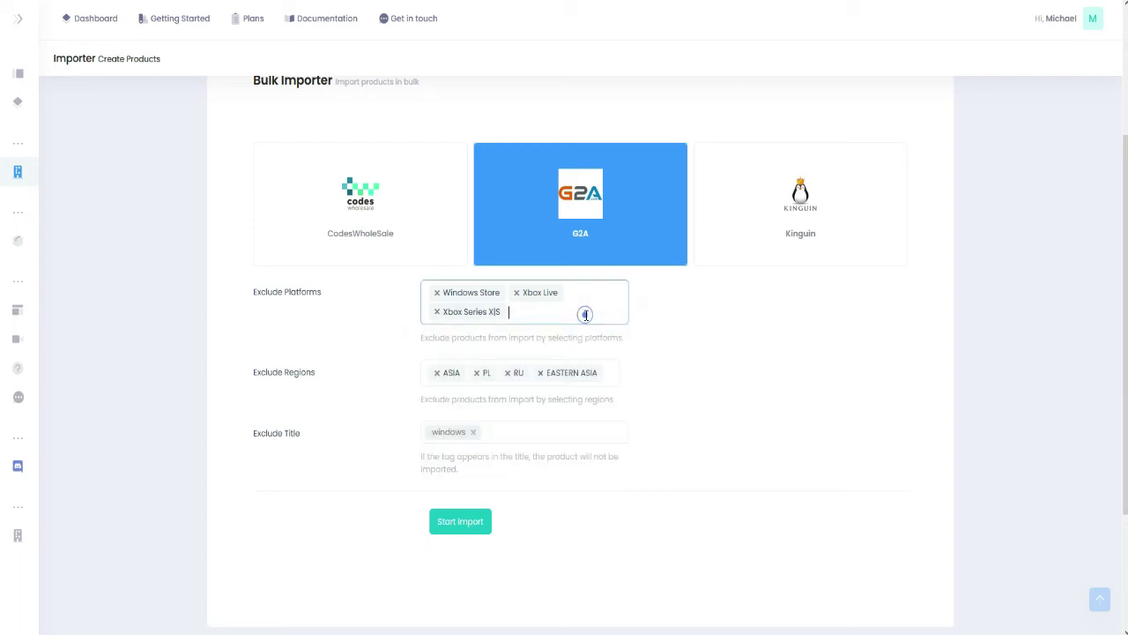
pyautogui.write('xb')
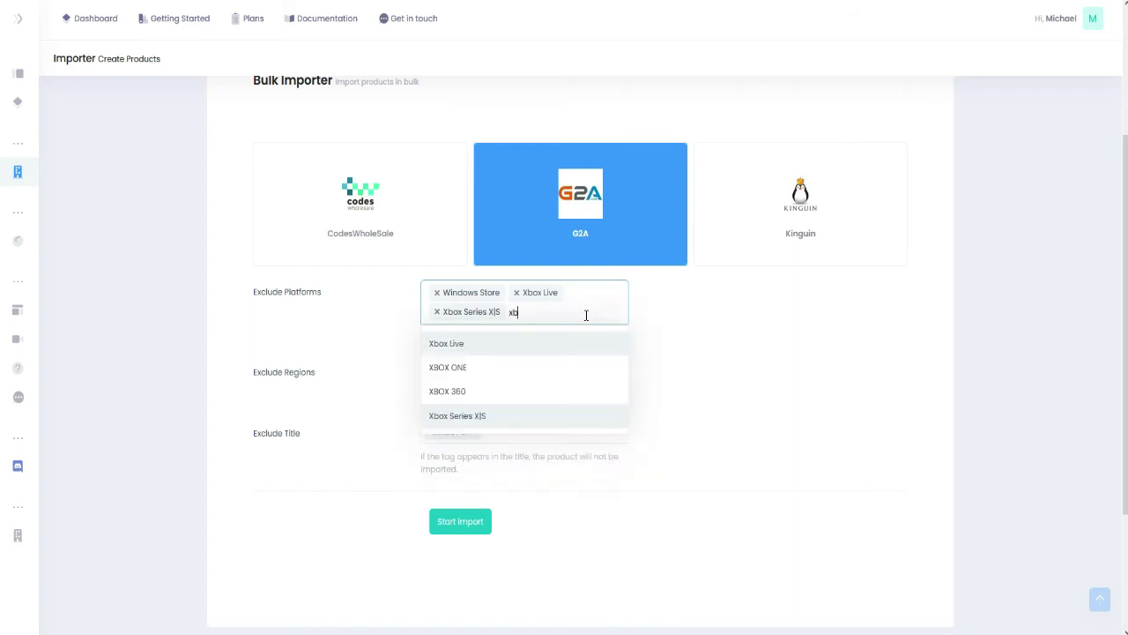
pyautogui.click(545, 370)
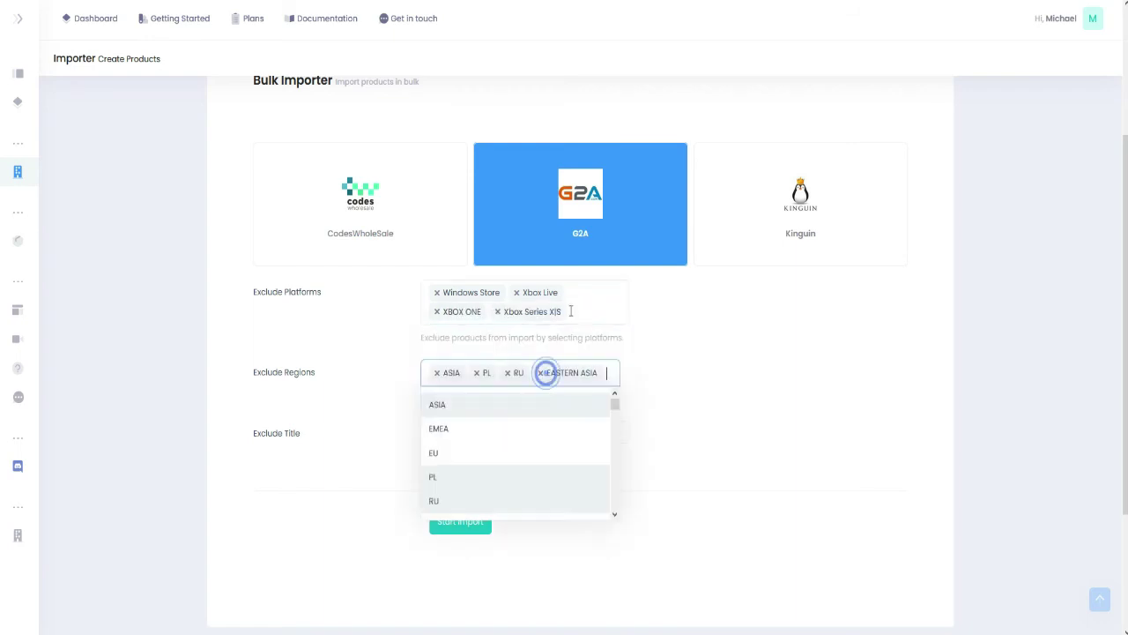
pyautogui.click(579, 311)
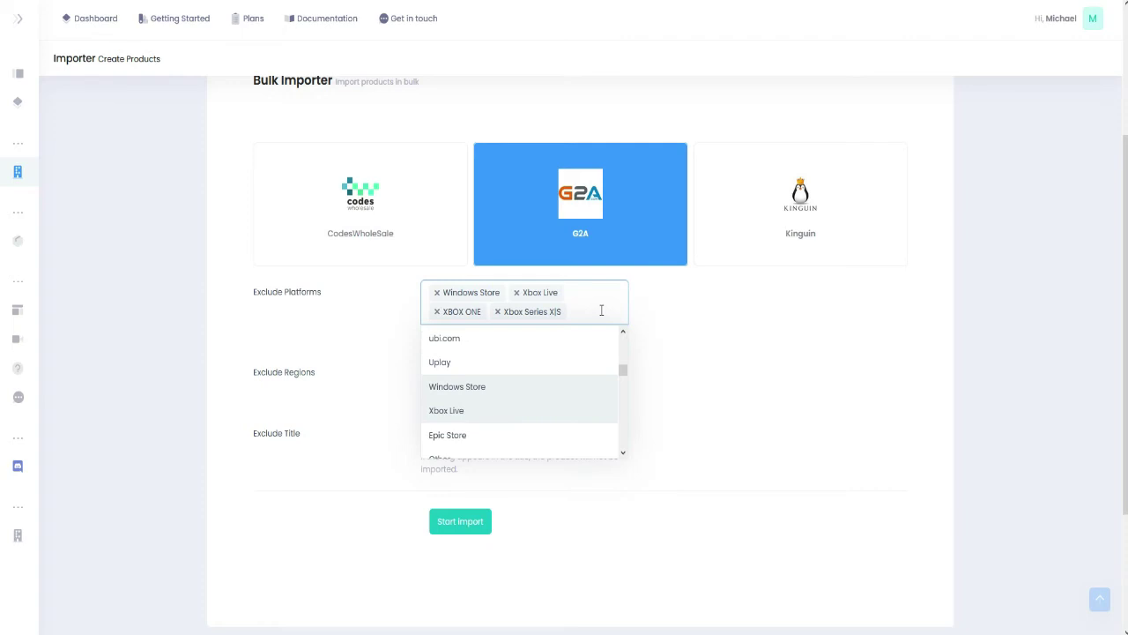
pyautogui.write('xbo')
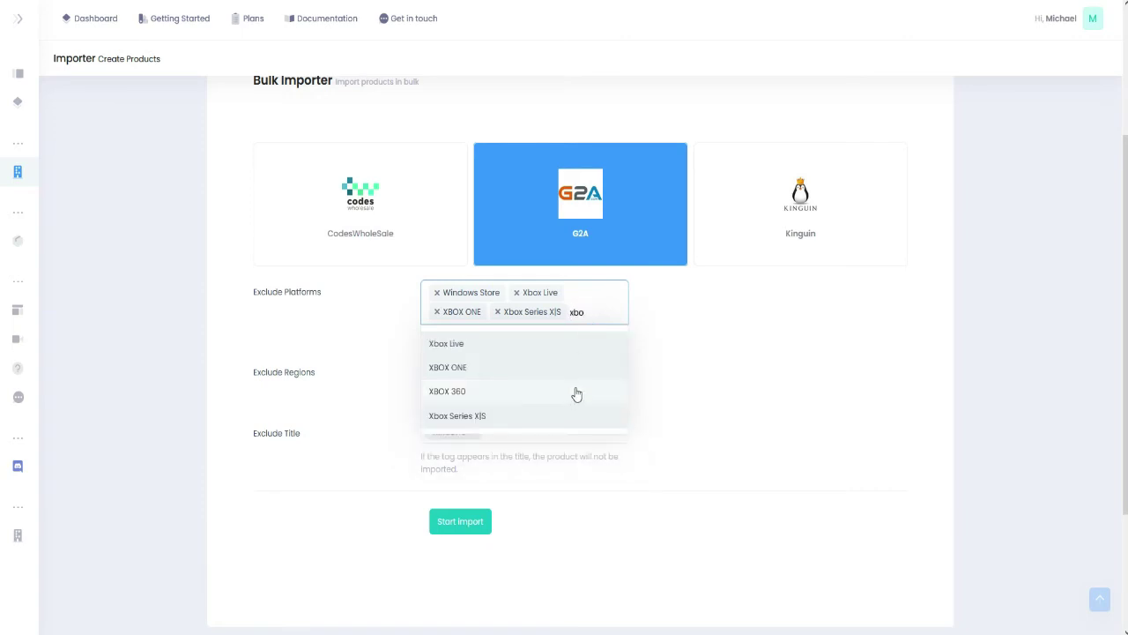
pyautogui.click(576, 391)
# Step: Also exclude the US region and titles containing 'porn', then start the import
pyautogui.click(617, 390)
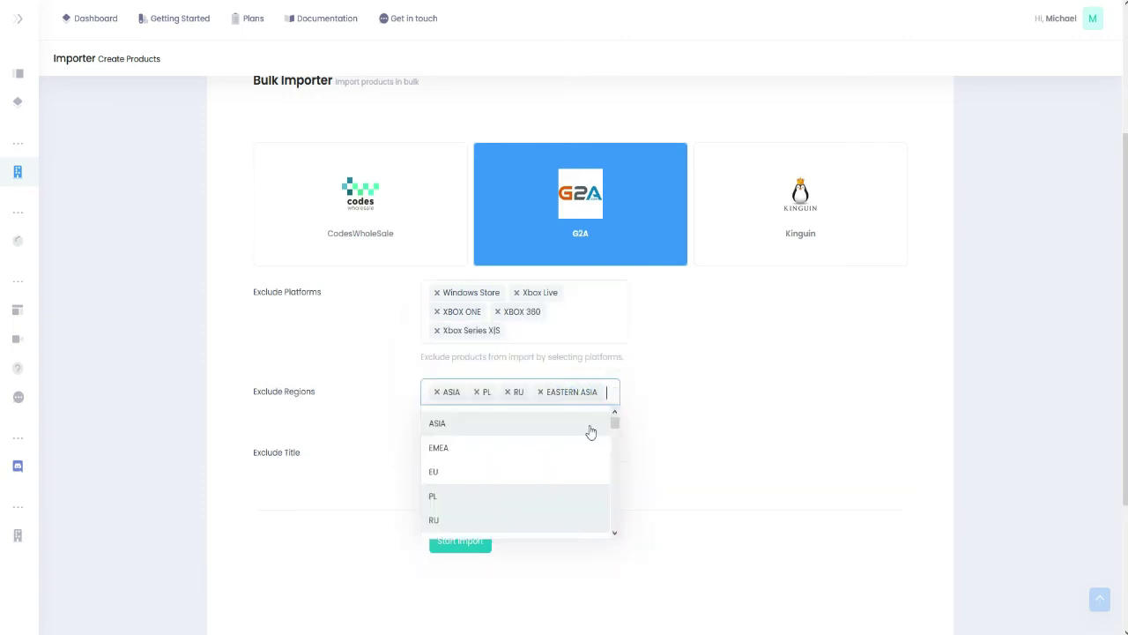
pyautogui.scroll(-2, 584, 446)
pyautogui.click(552, 481)
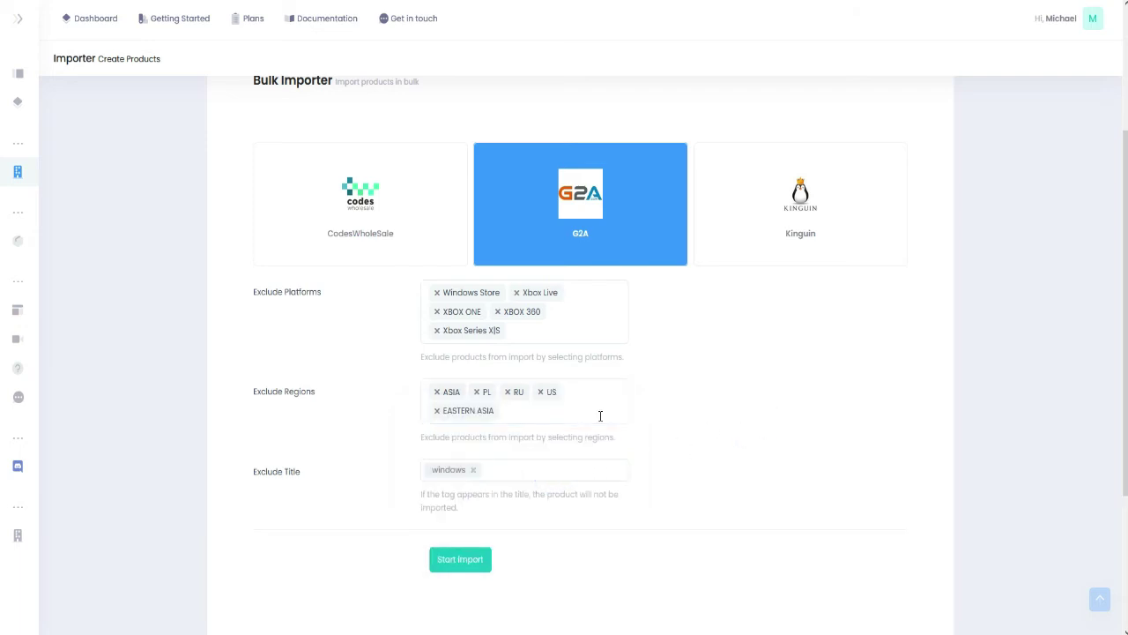
pyautogui.scroll(-1, 761, 415)
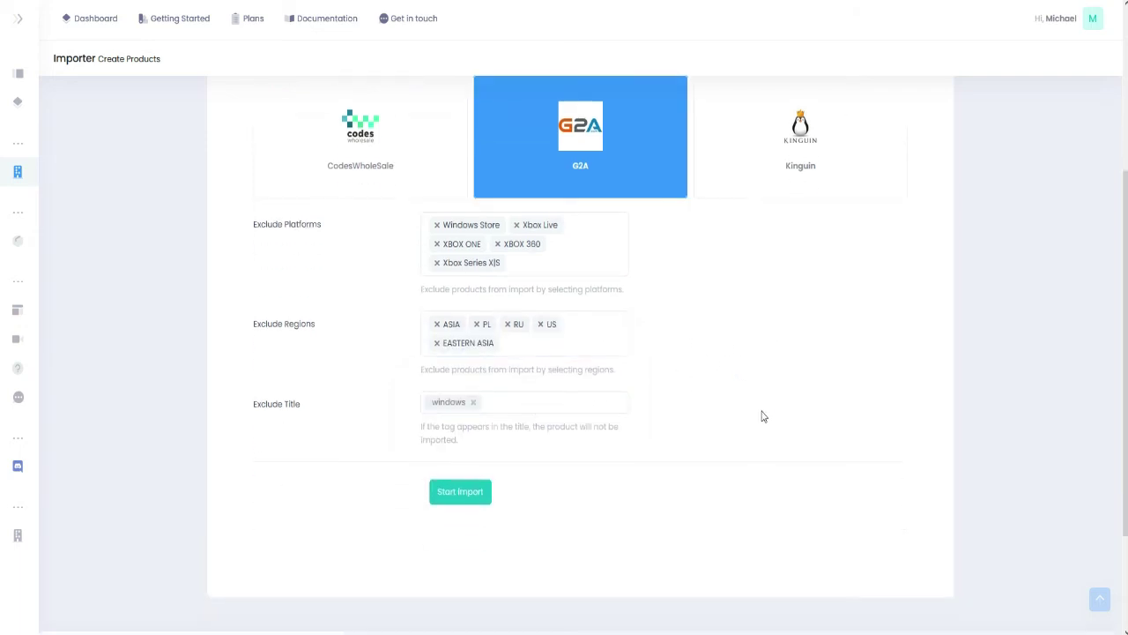
pyautogui.click(513, 401)
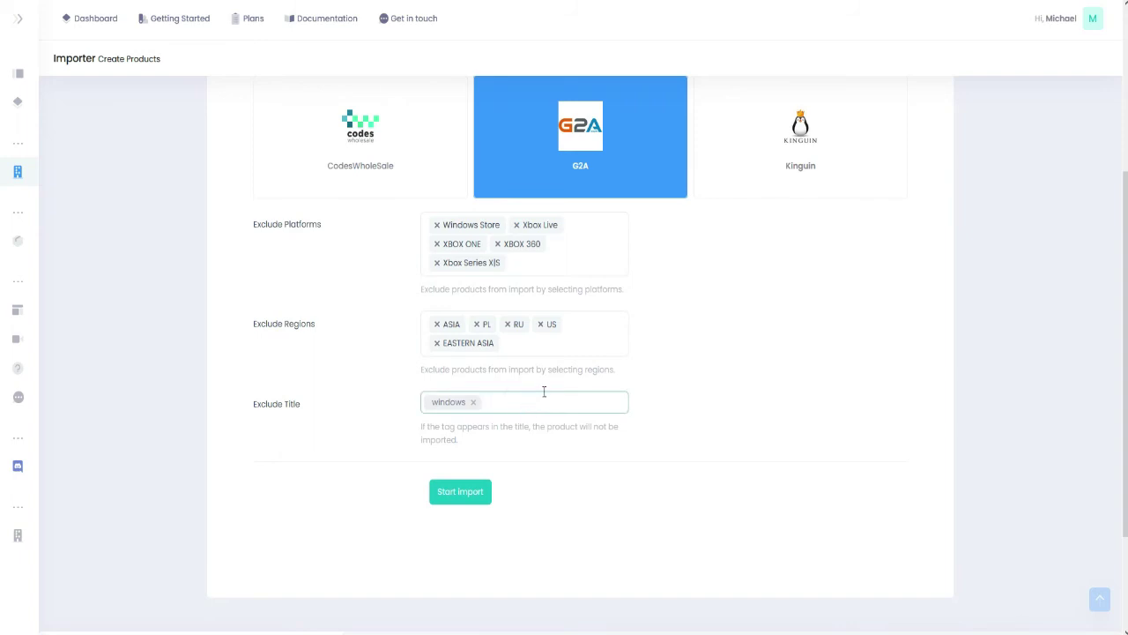
pyautogui.write('porn')
pyautogui.press('Return')
pyautogui.click(484, 498)
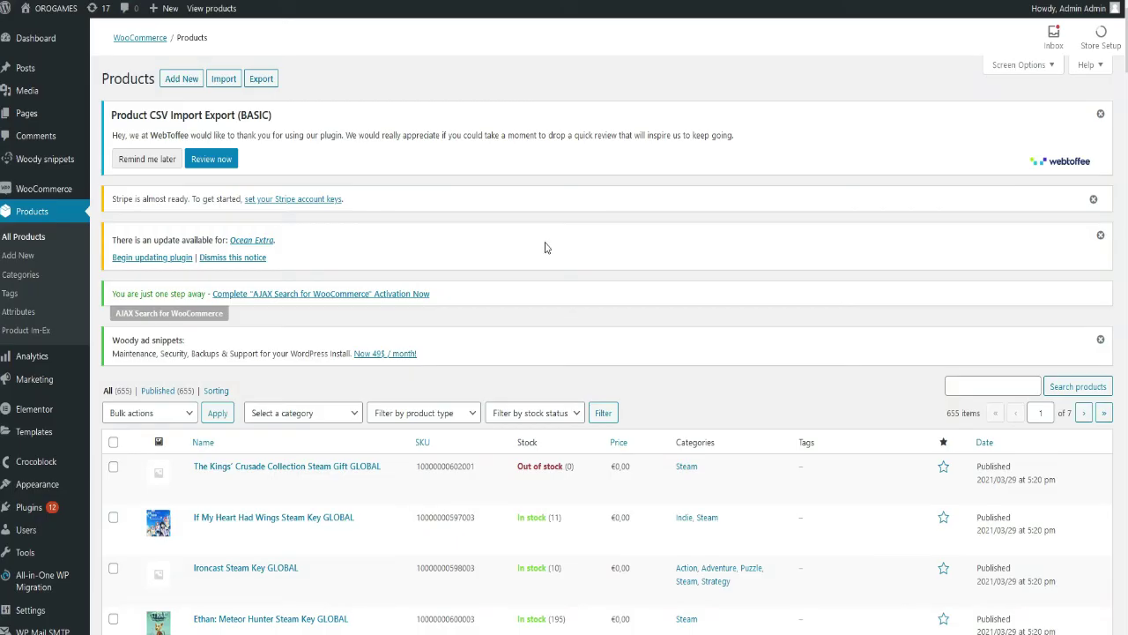
# Step: Scroll down All Products to review bulk-imported keys like Psychonauts, Darksiders and GemCraft
pyautogui.scroll(-5, 435, 327)
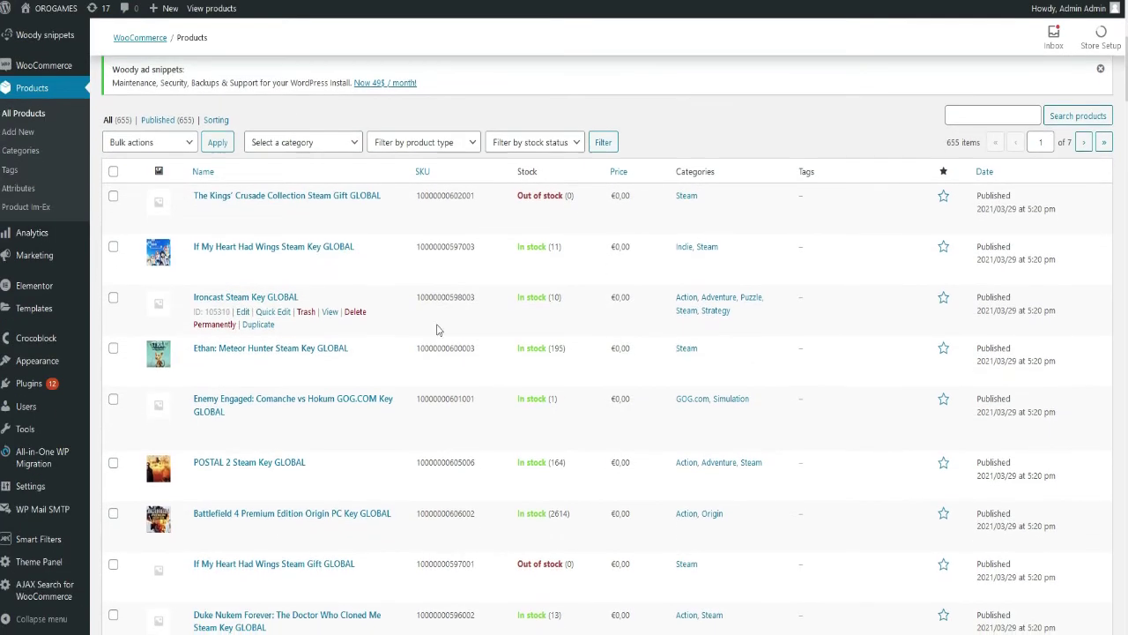
pyautogui.scroll(-1, 373, 278)
pyautogui.scroll(-2, 379, 291)
pyautogui.scroll(-1, 383, 299)
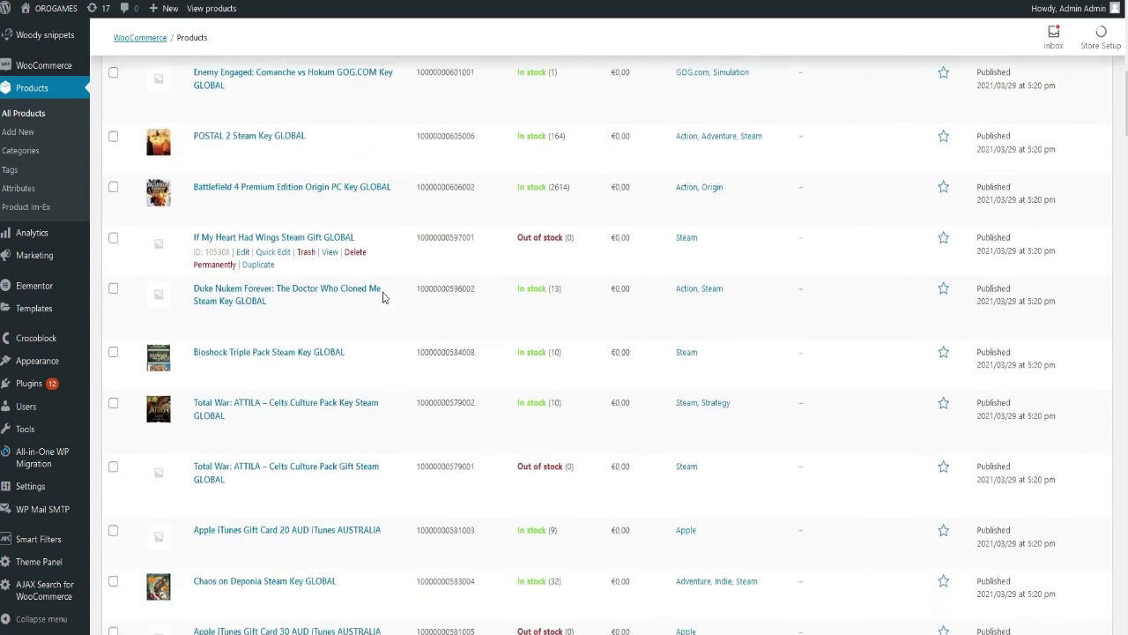
pyautogui.scroll(-2, 382, 295)
pyautogui.scroll(-3, 388, 298)
pyautogui.scroll(-4, 398, 302)
pyautogui.scroll(-2, 459, 333)
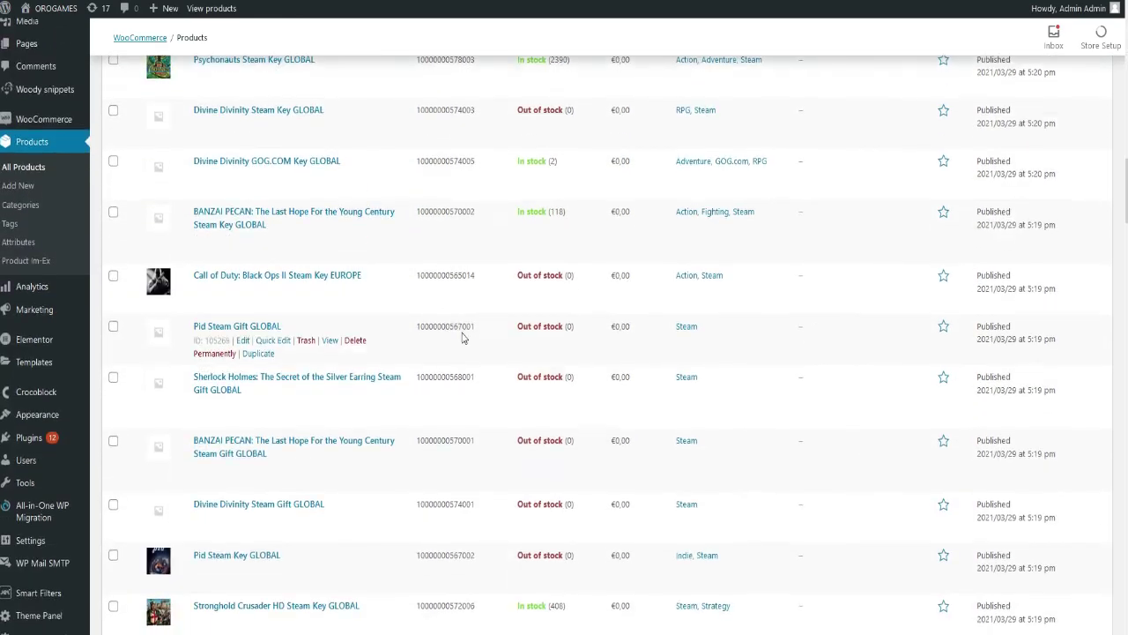
pyautogui.scroll(-2, 564, 365)
pyautogui.scroll(-4, 557, 371)
pyautogui.scroll(-5, 557, 371)
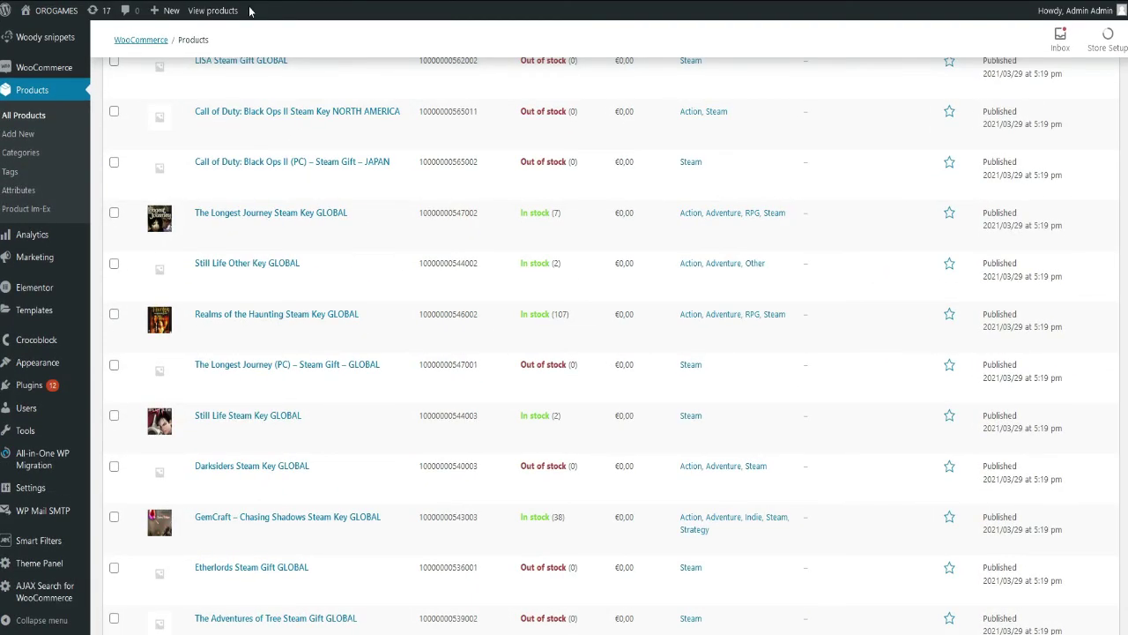